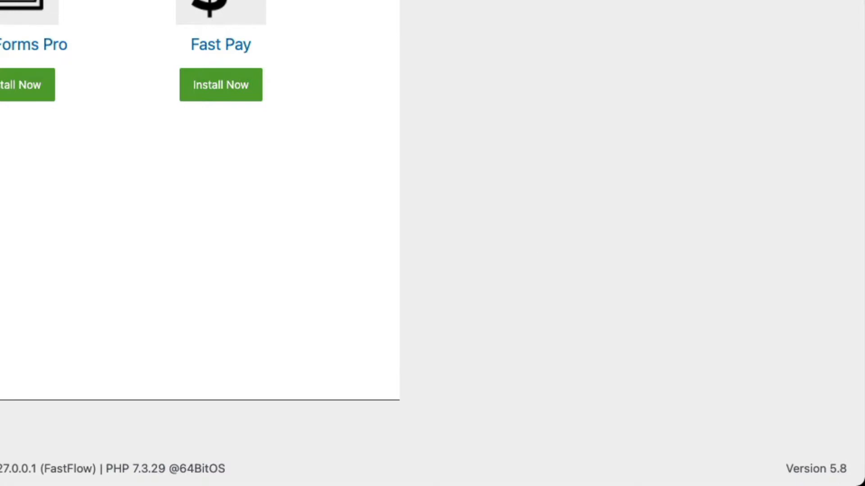
Review the licensed Fast Flow add-ons and which of them are installed
{"action": "scroll", "coordinate": [801, 475], "scroll_direction": "up", "scroll_amount": 15}
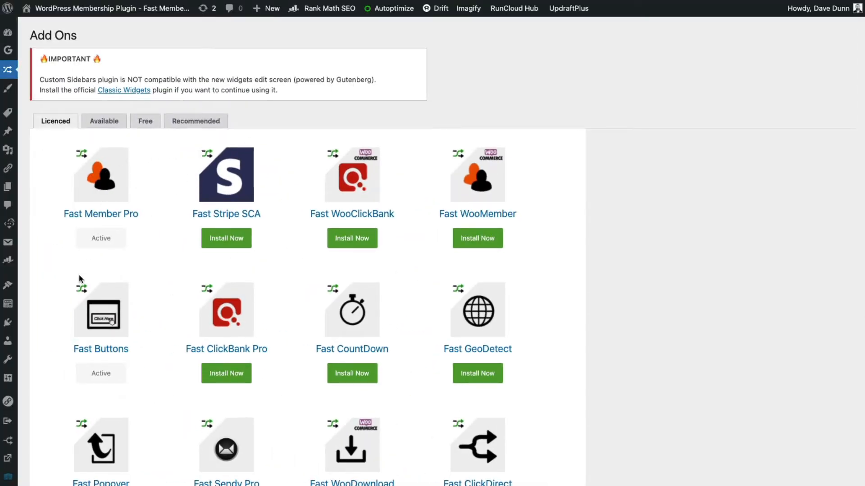
{"action": "scroll", "coordinate": [7, 199], "scroll_direction": "down", "scroll_amount": 3}
{"action": "scroll", "coordinate": [7, 198], "scroll_direction": "down", "scroll_amount": 3}
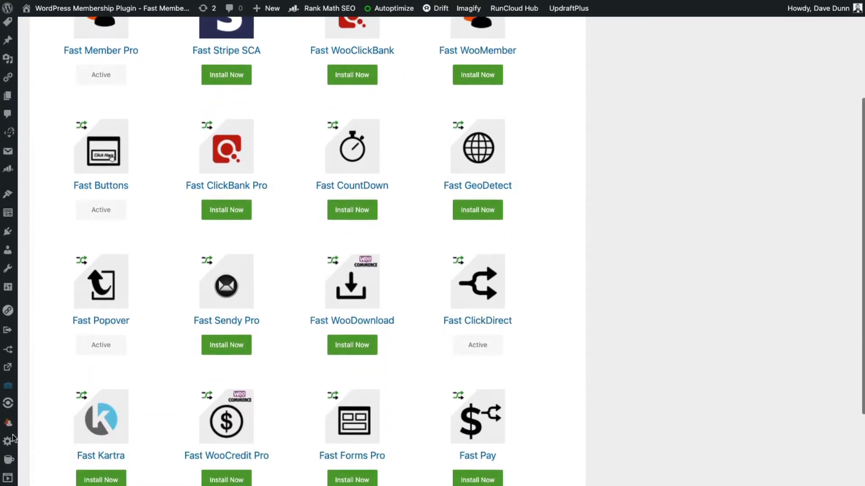
{"action": "mouse_move", "coordinate": [9, 425]}
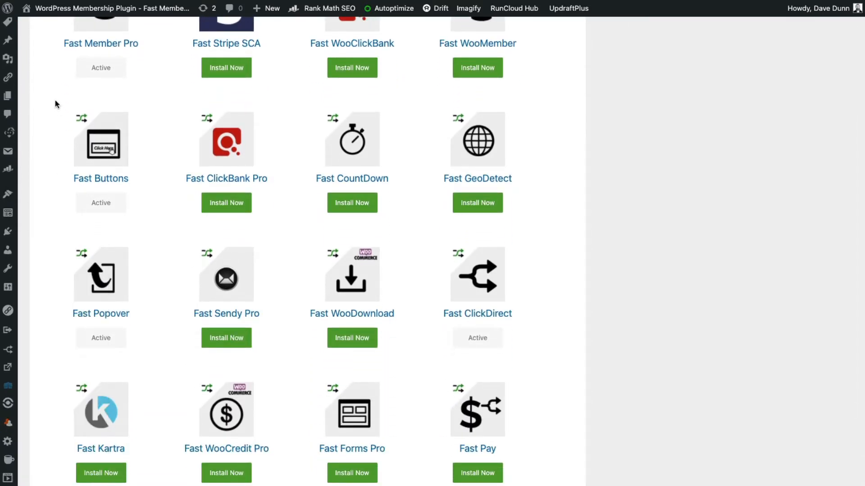
{"action": "scroll", "coordinate": [54, 104], "scroll_direction": "up", "scroll_amount": 5}
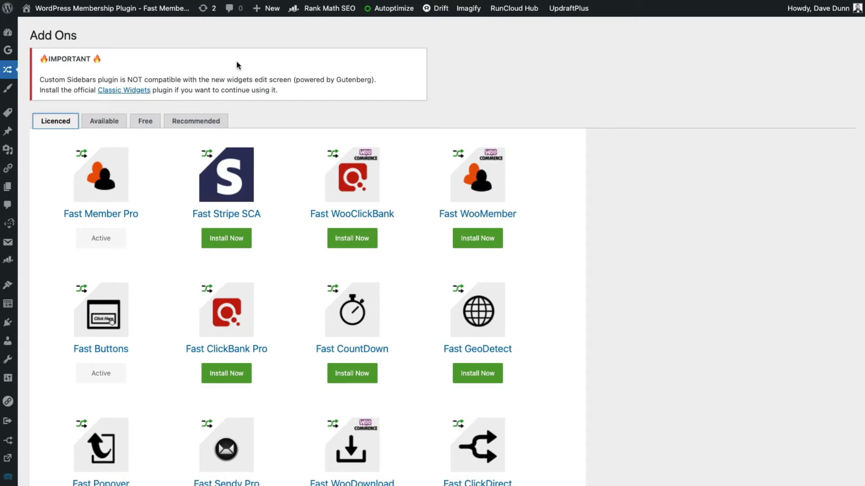
Check the site for pending WordPress core, plugin and theme updates
{"action": "left_click", "coordinate": [205, 11]}
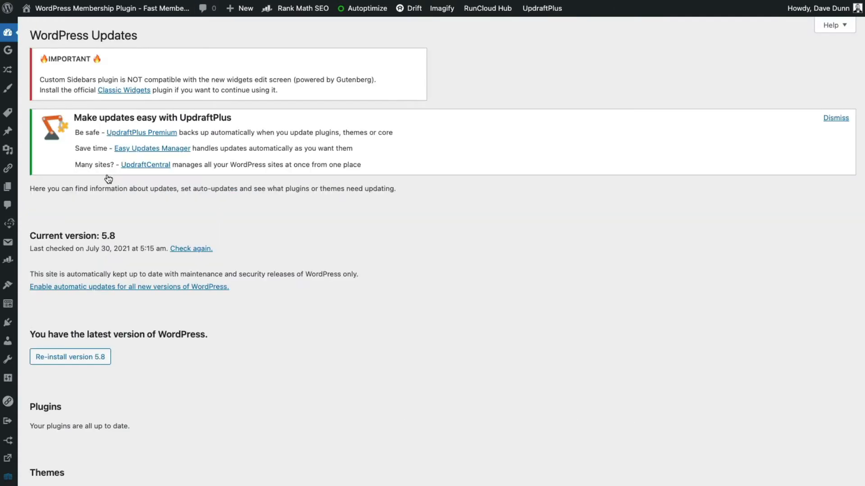
{"action": "scroll", "coordinate": [156, 326], "scroll_direction": "down", "scroll_amount": 3}
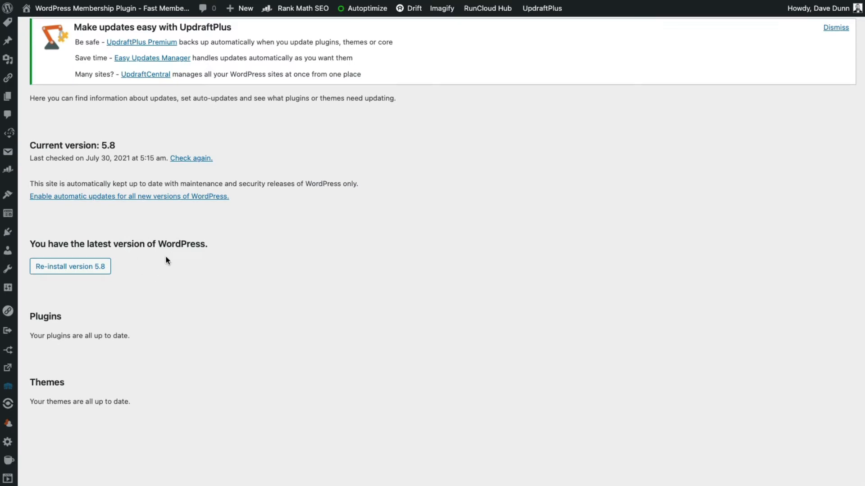
{"action": "scroll", "coordinate": [166, 255], "scroll_direction": "up", "scroll_amount": 3}
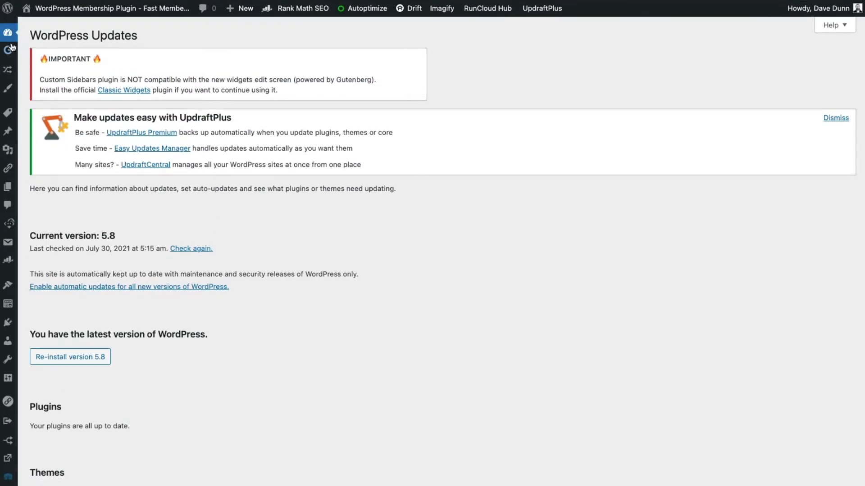
Go to the Fast Flow add-ons and look through the recommended plugins for a maintenance mode plugin
{"action": "mouse_move", "coordinate": [8, 71]}
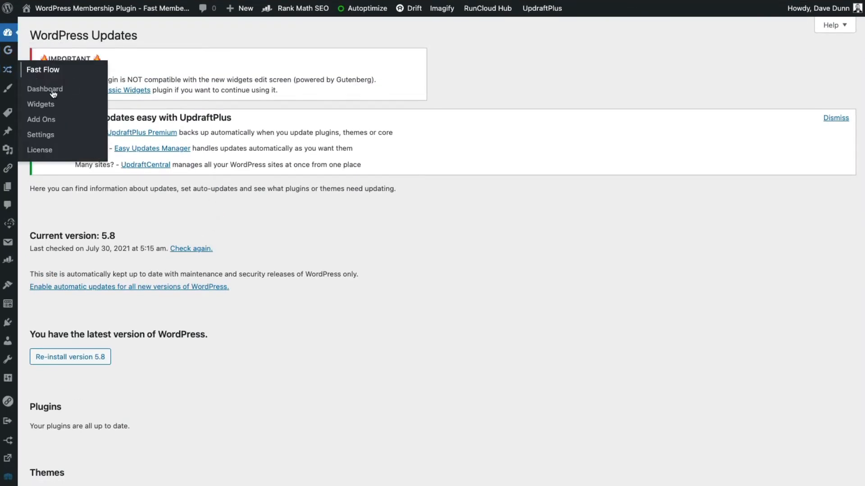
{"action": "left_click", "coordinate": [40, 119]}
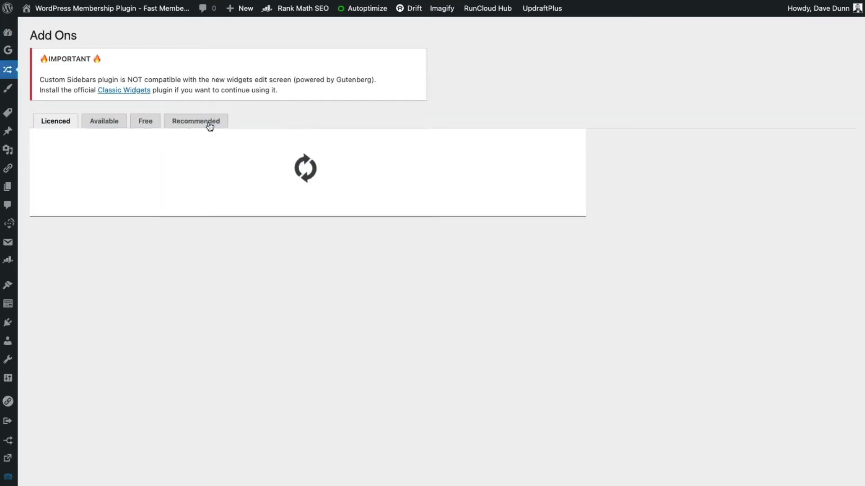
{"action": "left_click", "coordinate": [200, 123]}
{"action": "left_click", "coordinate": [196, 124]}
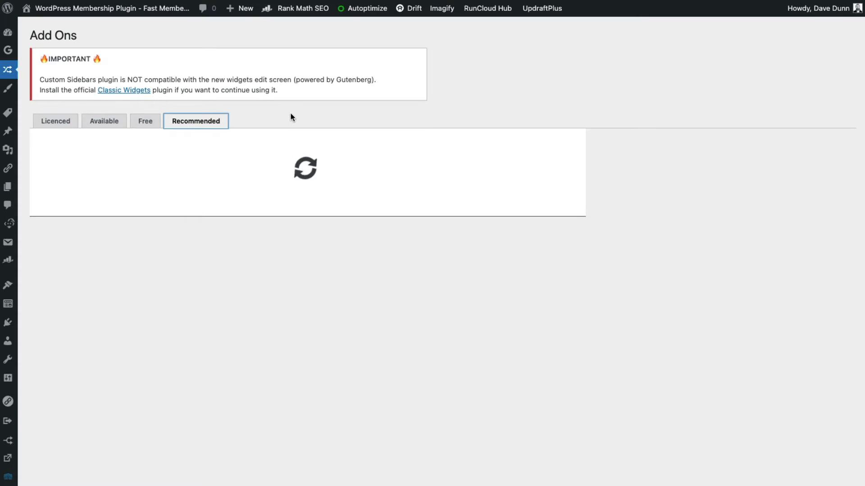
{"action": "scroll", "coordinate": [282, 216], "scroll_direction": "down", "scroll_amount": 5}
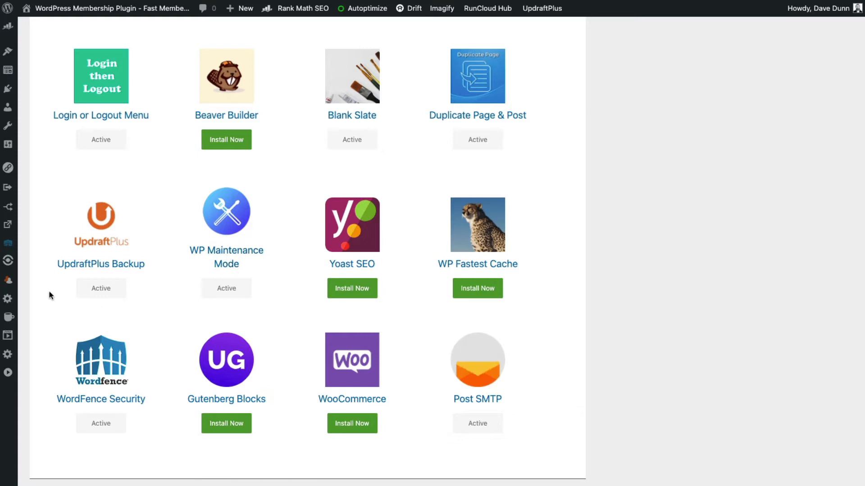
Set the WP Maintenance Mode status to Activated and save its settings
{"action": "scroll", "coordinate": [6, 193], "scroll_direction": "up", "scroll_amount": 1}
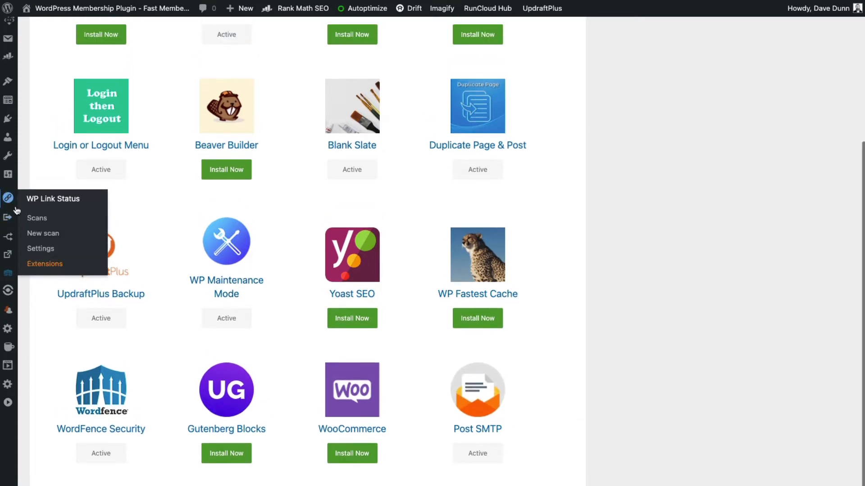
{"action": "mouse_move", "coordinate": [11, 181]}
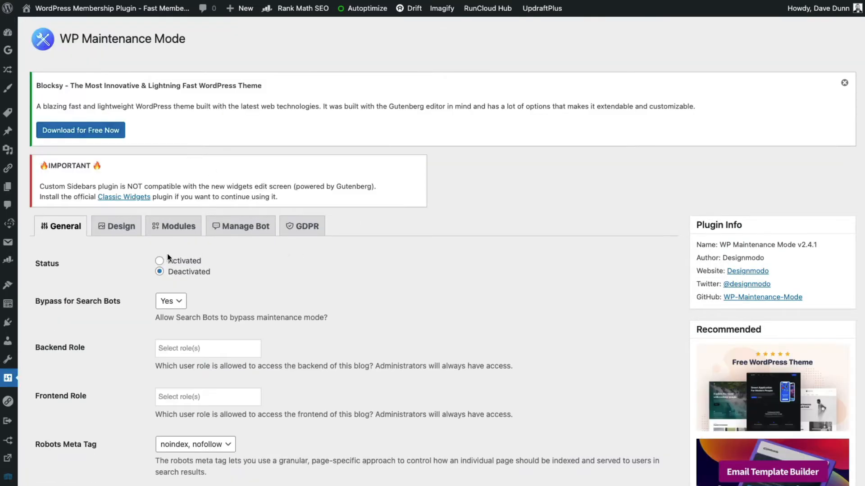
{"action": "left_click", "coordinate": [160, 260]}
{"action": "scroll", "coordinate": [68, 468], "scroll_direction": "down", "scroll_amount": 6}
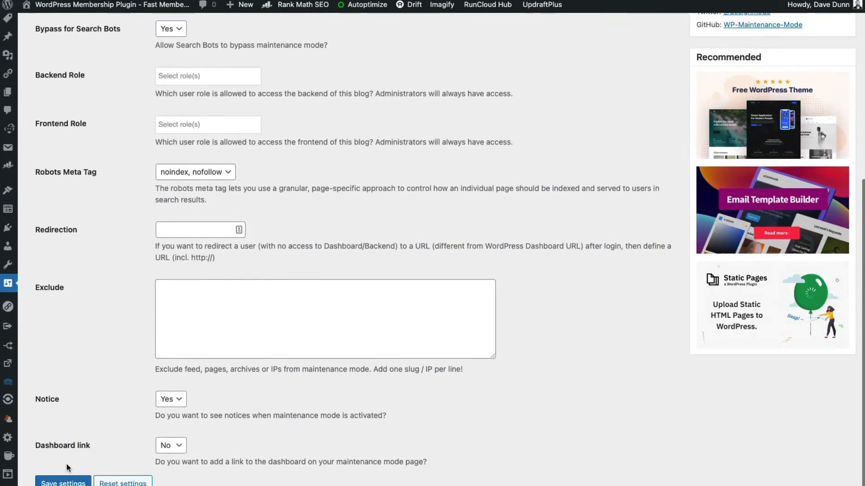
{"action": "scroll", "coordinate": [65, 202], "scroll_direction": "up", "scroll_amount": 3}
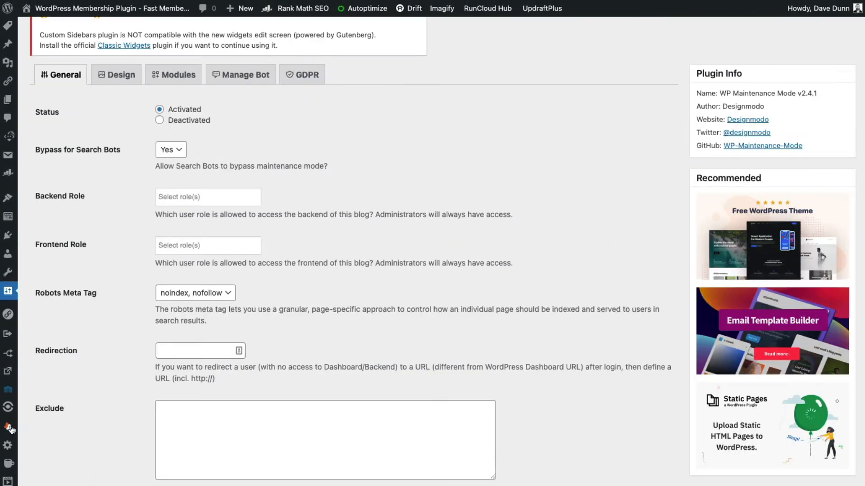
In Fast Member's Misc Settings, keep database deletion on uninstall and beta versions turned off, and save the settings
{"action": "mouse_move", "coordinate": [9, 427]}
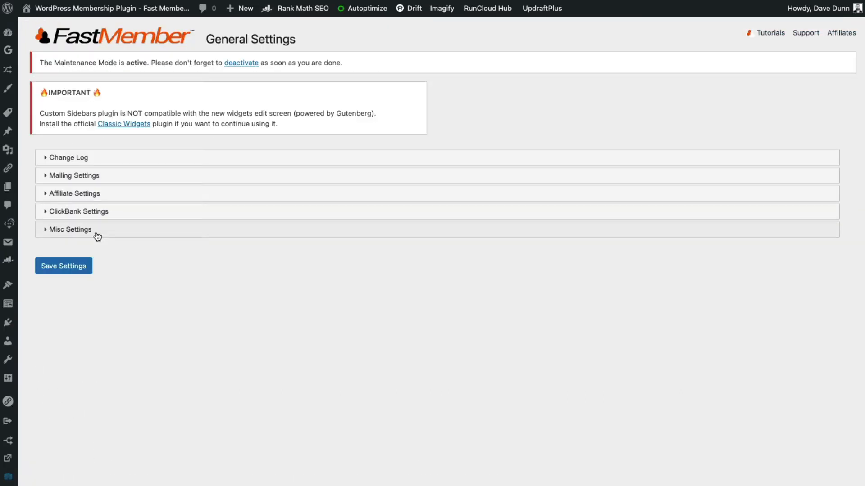
{"action": "scroll", "coordinate": [95, 232], "scroll_direction": "down", "scroll_amount": 1}
{"action": "left_click", "coordinate": [64, 185]}
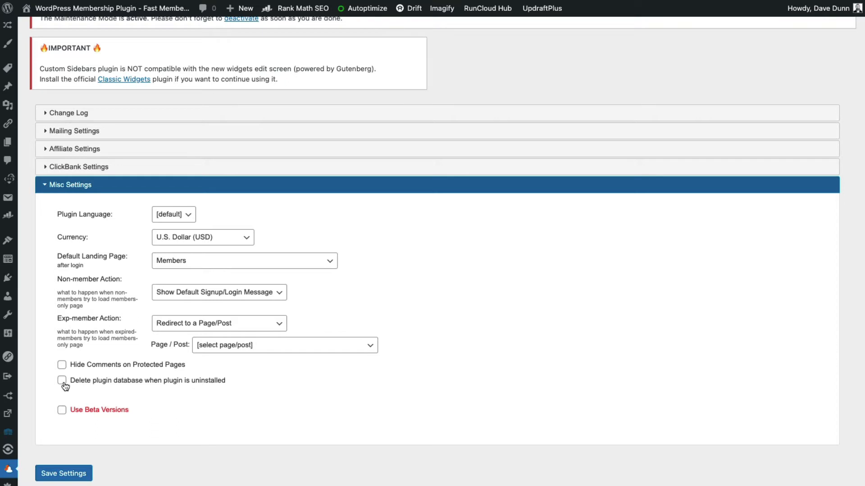
{"action": "left_click", "coordinate": [111, 388]}
{"action": "left_click", "coordinate": [111, 387]}
{"action": "left_click", "coordinate": [100, 414]}
{"action": "left_click", "coordinate": [100, 412]}
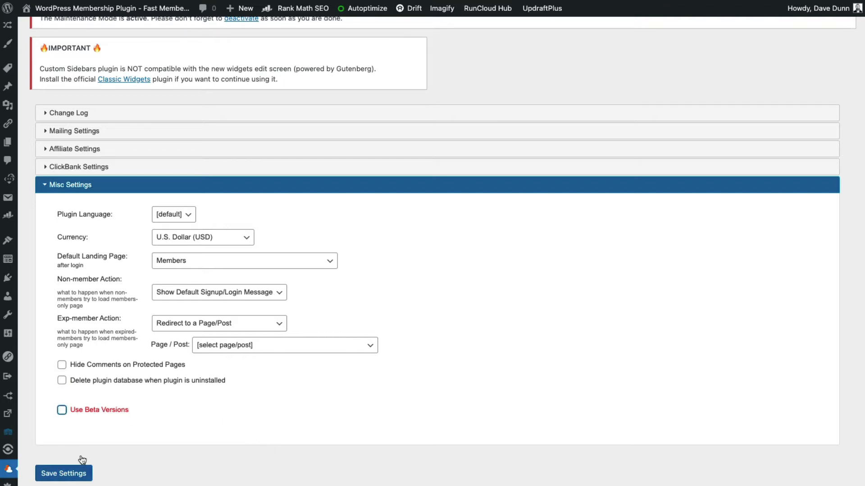
{"action": "left_click", "coordinate": [145, 426]}
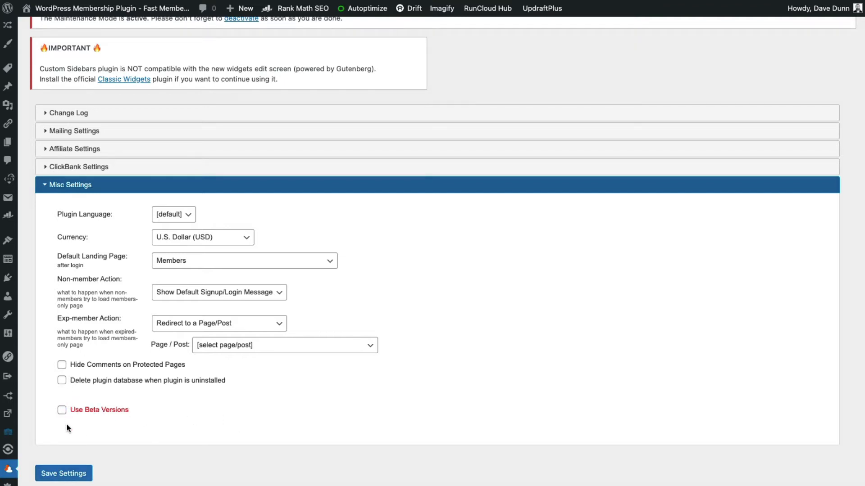
{"action": "left_click", "coordinate": [63, 473]}
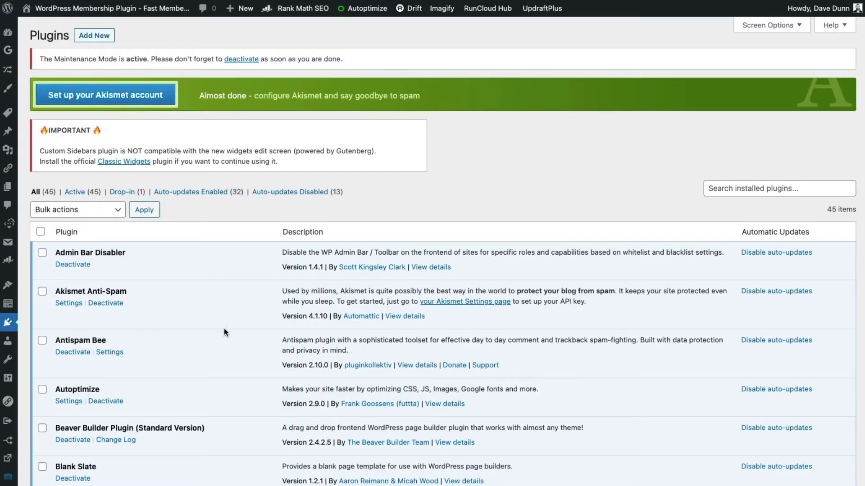
Deactivate the Fast Member plugin in the installed plugins list
{"action": "scroll", "coordinate": [211, 345], "scroll_direction": "down", "scroll_amount": 10}
{"action": "scroll", "coordinate": [212, 347], "scroll_direction": "down", "scroll_amount": 7}
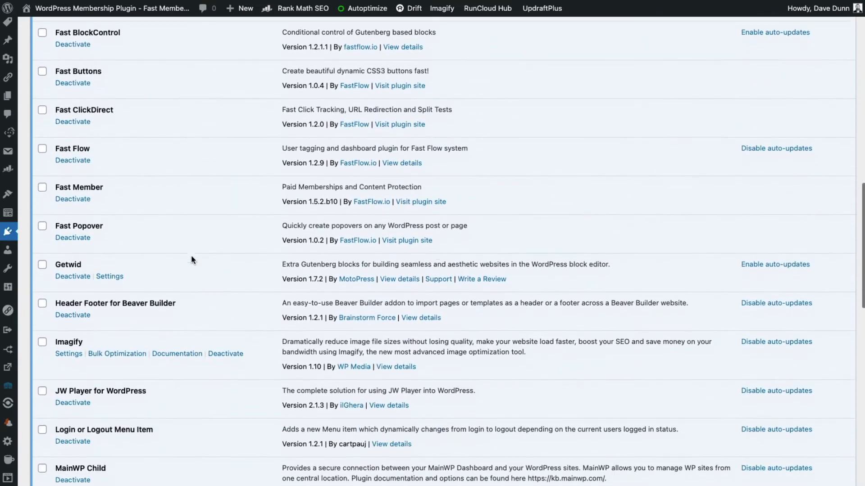
{"action": "left_click", "coordinate": [79, 194]}
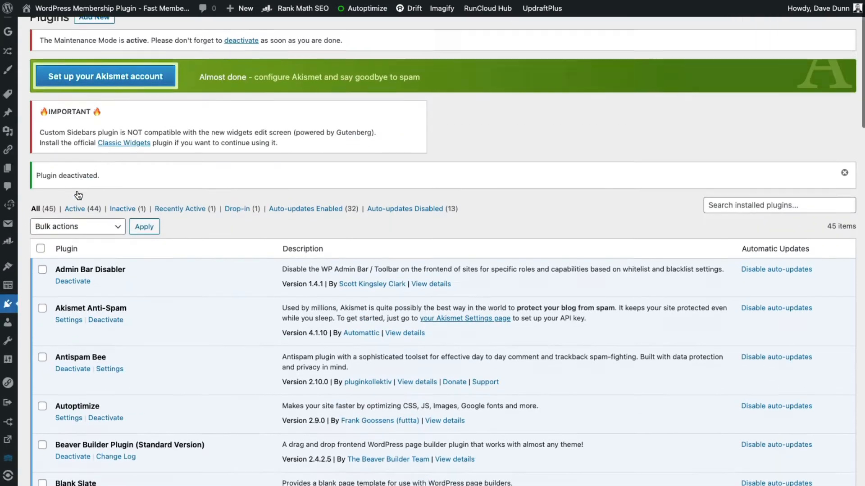
Delete the deactivated Fast Member plugin from the site and accept the deletion warning
{"action": "scroll", "coordinate": [78, 194], "scroll_direction": "down", "scroll_amount": 15}
{"action": "scroll", "coordinate": [78, 194], "scroll_direction": "down", "scroll_amount": 5}
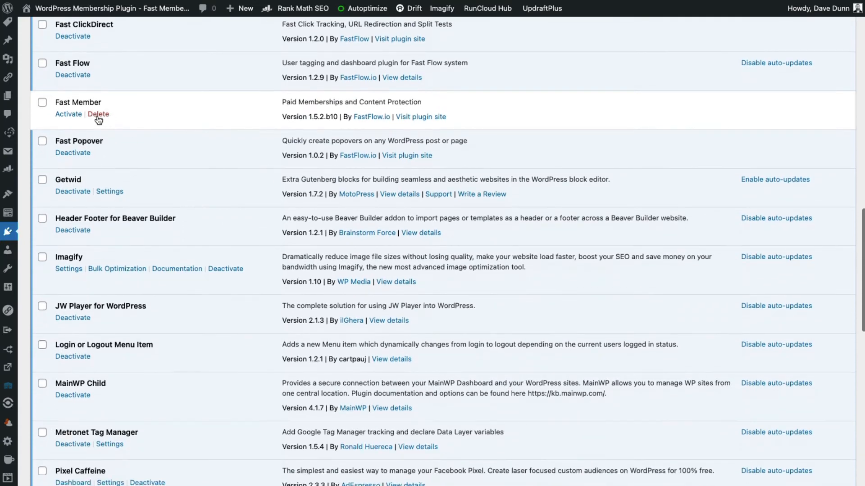
{"action": "left_click", "coordinate": [99, 115]}
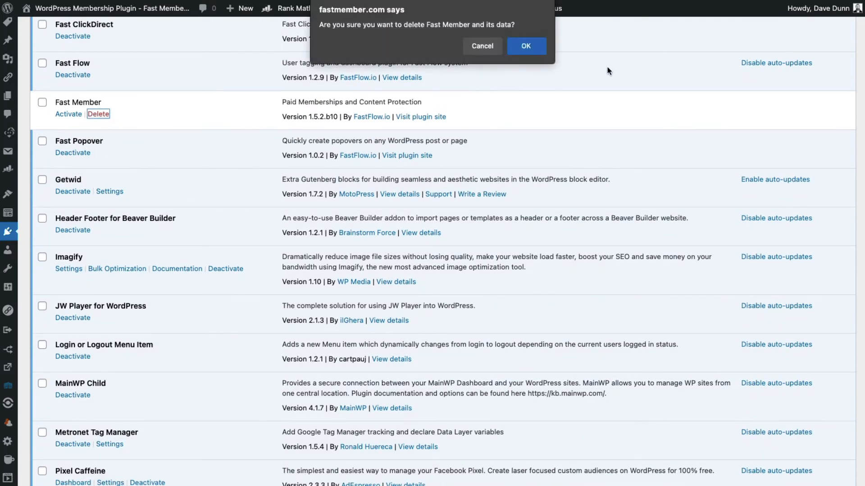
{"action": "scroll", "coordinate": [527, 42], "scroll_direction": "up", "scroll_amount": 3}
{"action": "left_click", "coordinate": [528, 43]}
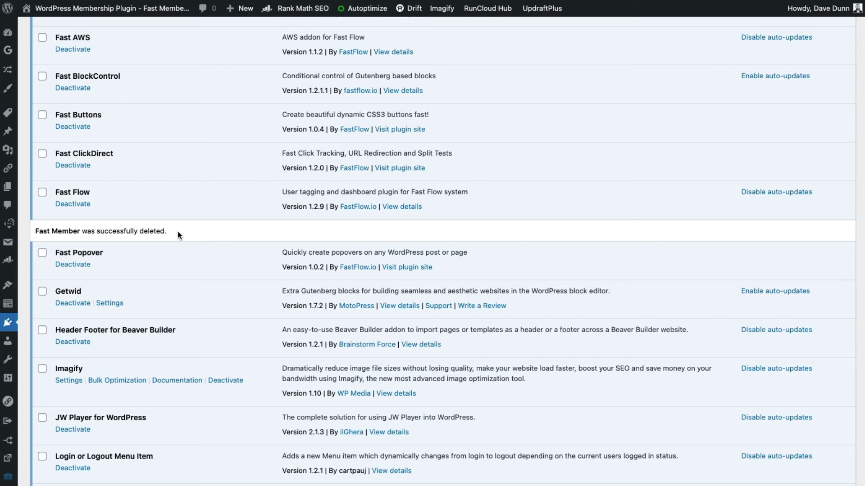
Install and activate Fast Member Pro from the licensed Fast Flow add-ons
{"action": "scroll", "coordinate": [177, 231], "scroll_direction": "up", "scroll_amount": 2}
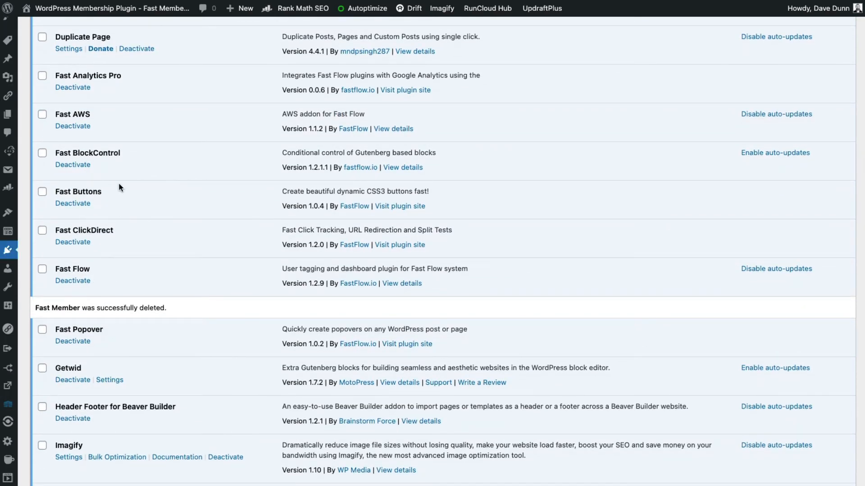
{"action": "scroll", "coordinate": [120, 187], "scroll_direction": "up", "scroll_amount": 10}
{"action": "mouse_move", "coordinate": [8, 70]}
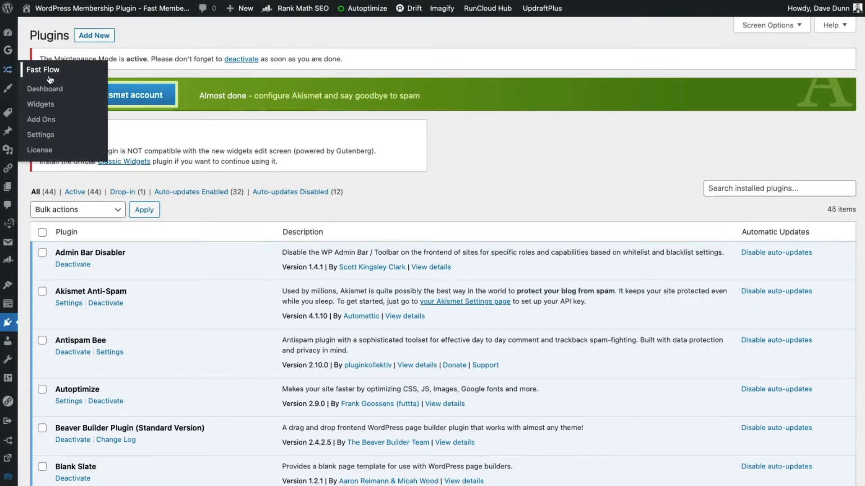
{"action": "left_click", "coordinate": [40, 121]}
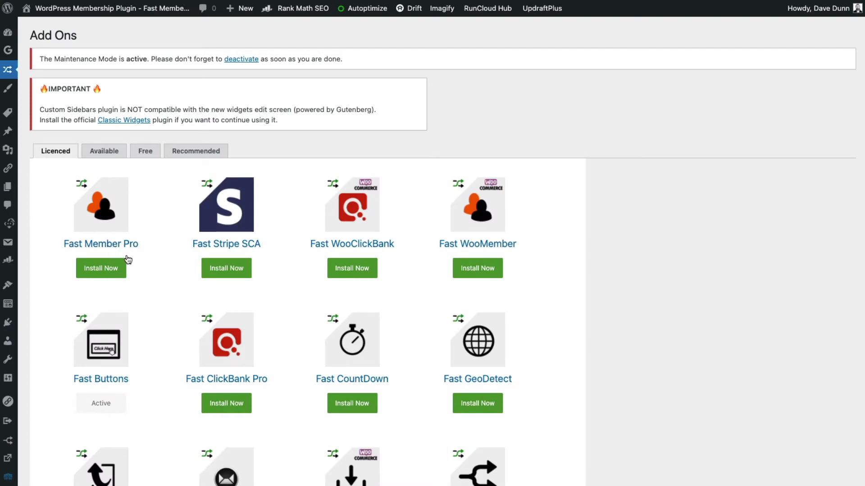
{"action": "left_click", "coordinate": [103, 273]}
{"action": "left_click", "coordinate": [105, 273]}
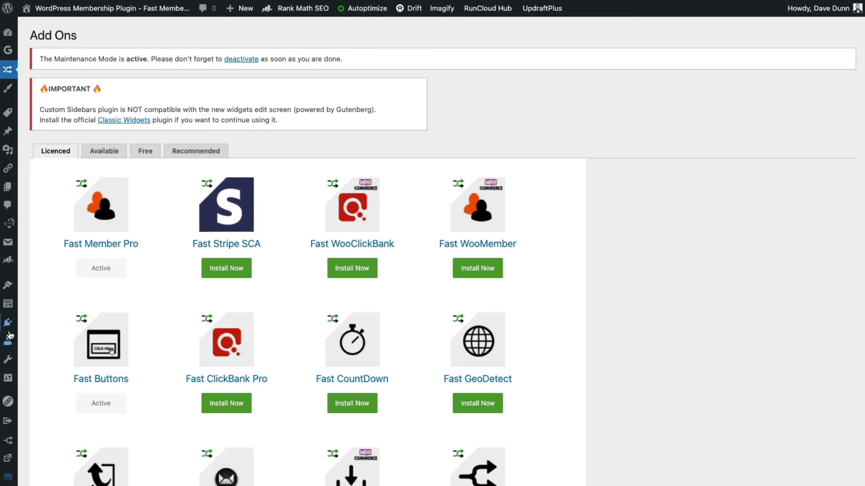
Check the version of Fast Member Pro in the installed plugins list
{"action": "mouse_move", "coordinate": [8, 322]}
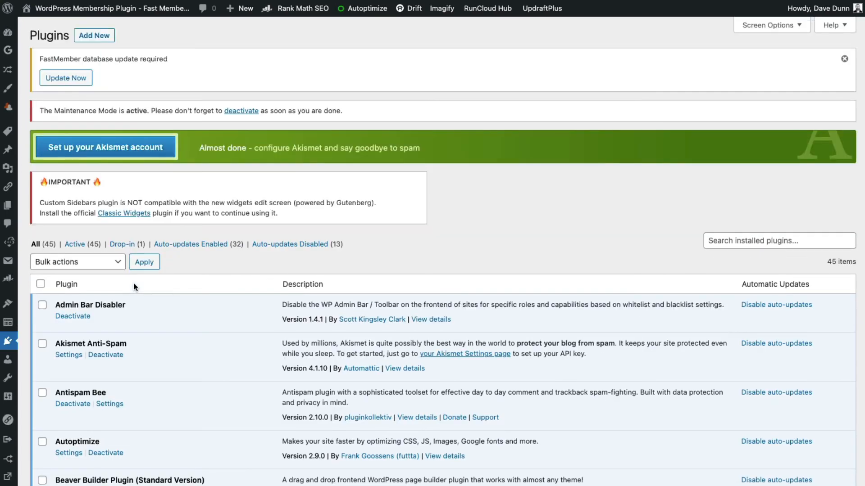
{"action": "mouse_move", "coordinate": [9, 109]}
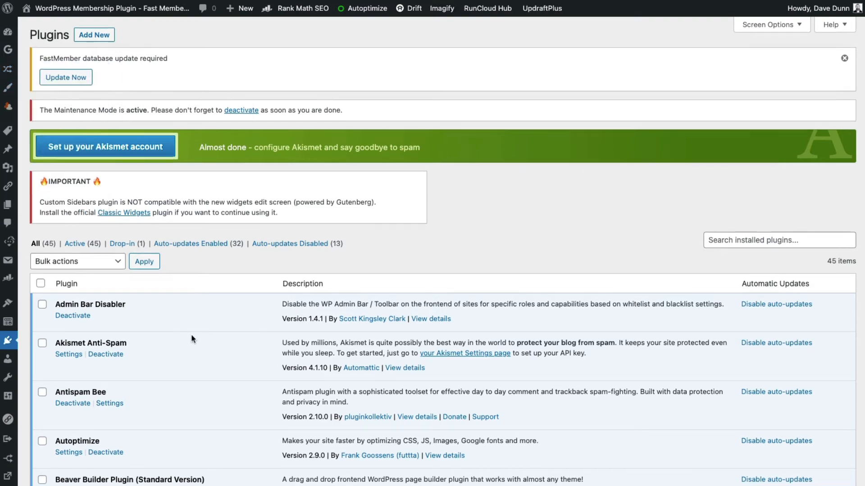
{"action": "scroll", "coordinate": [191, 333], "scroll_direction": "down", "scroll_amount": 10}
{"action": "scroll", "coordinate": [191, 331], "scroll_direction": "down", "scroll_amount": 6}
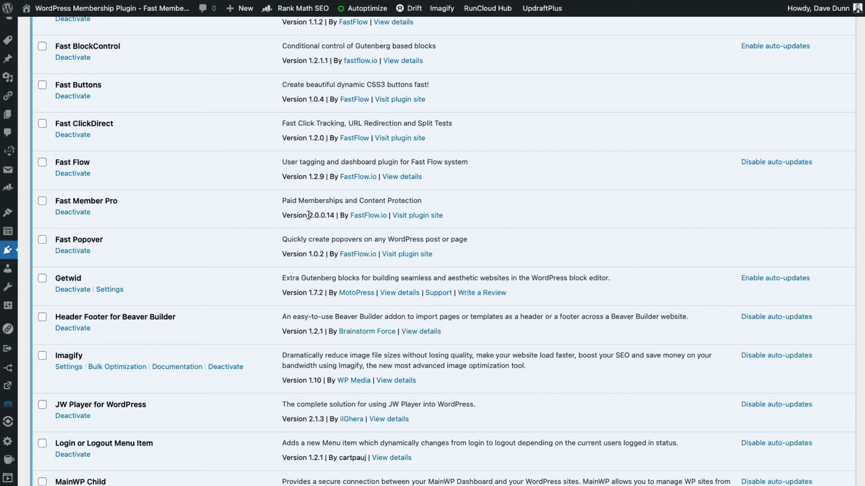
Open the Fast Member start page and view the Hits & Sales chart
{"action": "scroll", "coordinate": [10, 108], "scroll_direction": "up", "scroll_amount": 15}
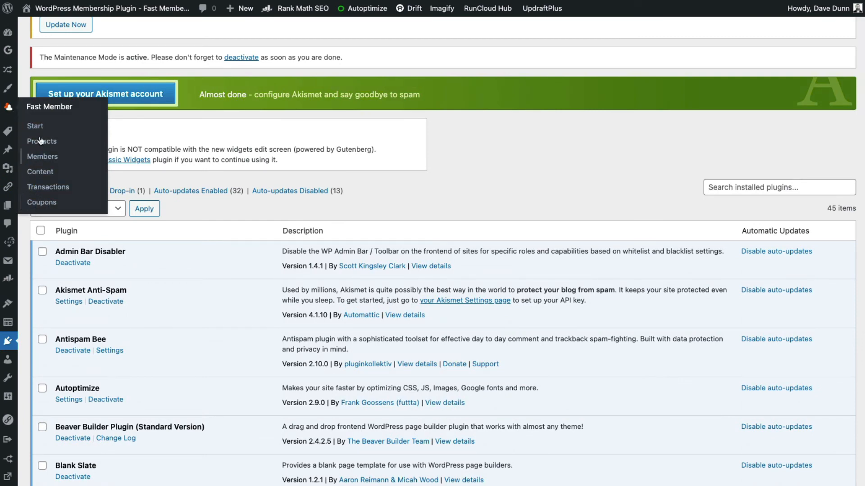
{"action": "left_click", "coordinate": [34, 126]}
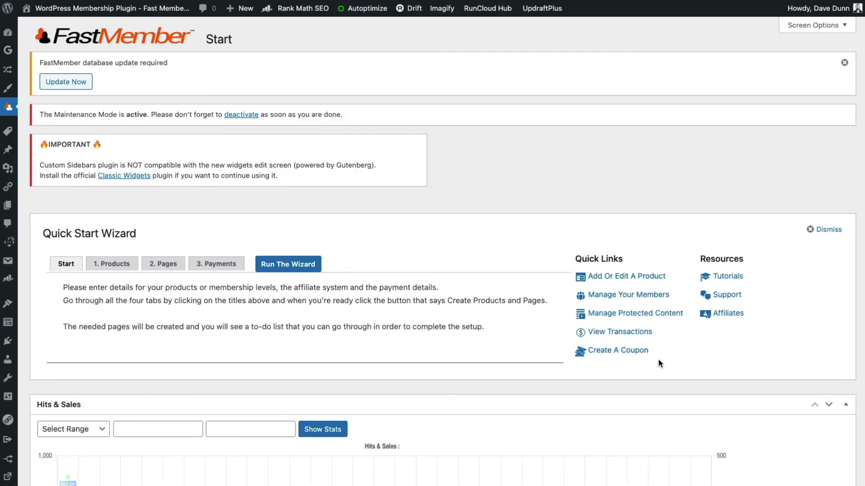
{"action": "scroll", "coordinate": [737, 256], "scroll_direction": "down", "scroll_amount": 5}
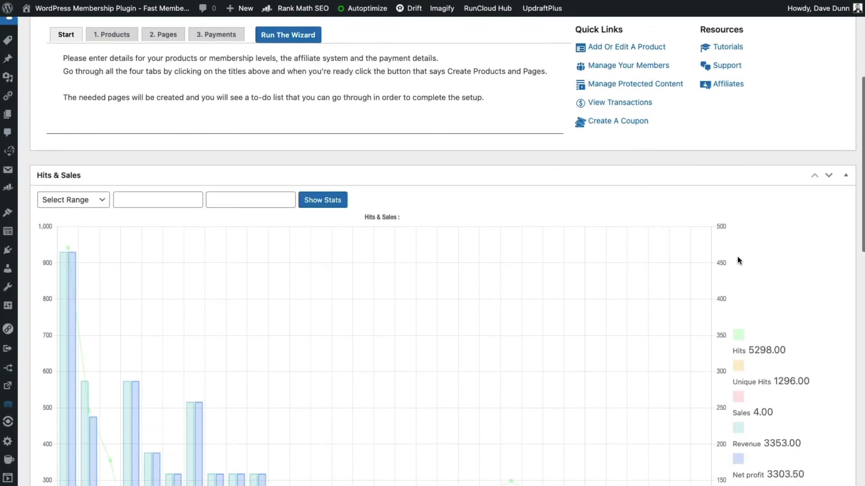
Review the Fast Member start page and run the required FastMember database update
{"action": "scroll", "coordinate": [737, 255], "scroll_direction": "down", "scroll_amount": 4}
{"action": "scroll", "coordinate": [574, 248], "scroll_direction": "up", "scroll_amount": 2}
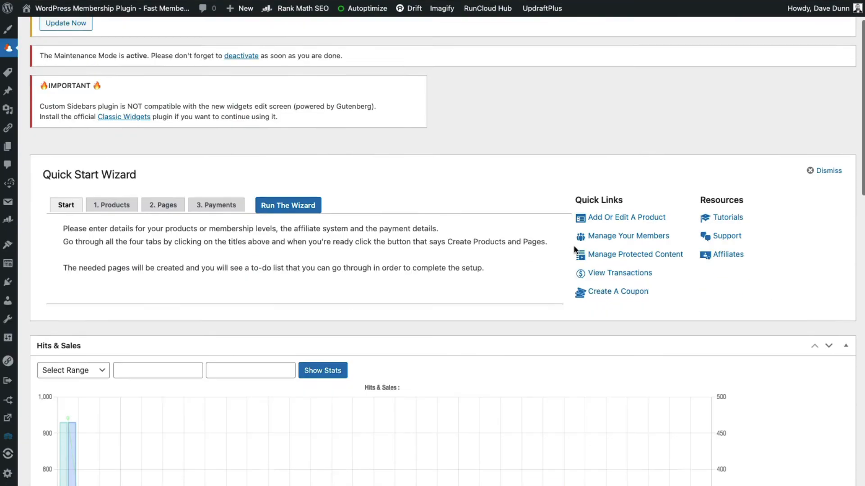
{"action": "scroll", "coordinate": [573, 246], "scroll_direction": "down", "scroll_amount": 15}
{"action": "scroll", "coordinate": [543, 259], "scroll_direction": "up", "scroll_amount": 10}
{"action": "scroll", "coordinate": [541, 260], "scroll_direction": "up", "scroll_amount": 10}
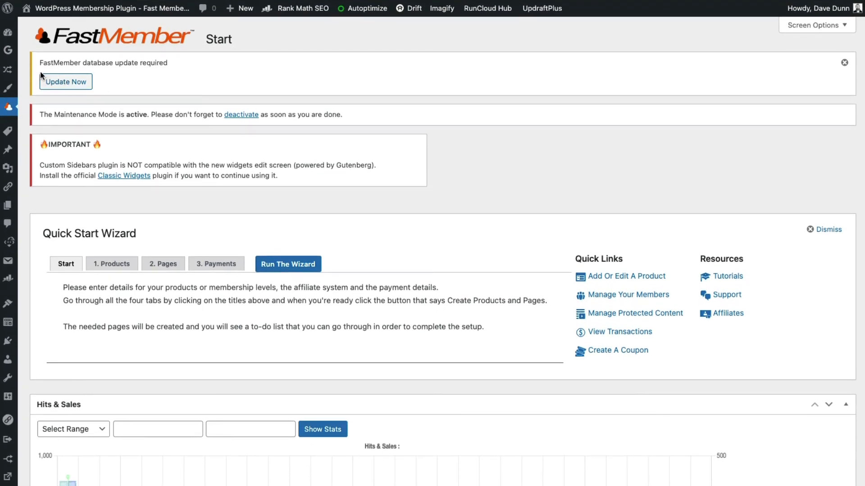
{"action": "left_click", "coordinate": [67, 84]}
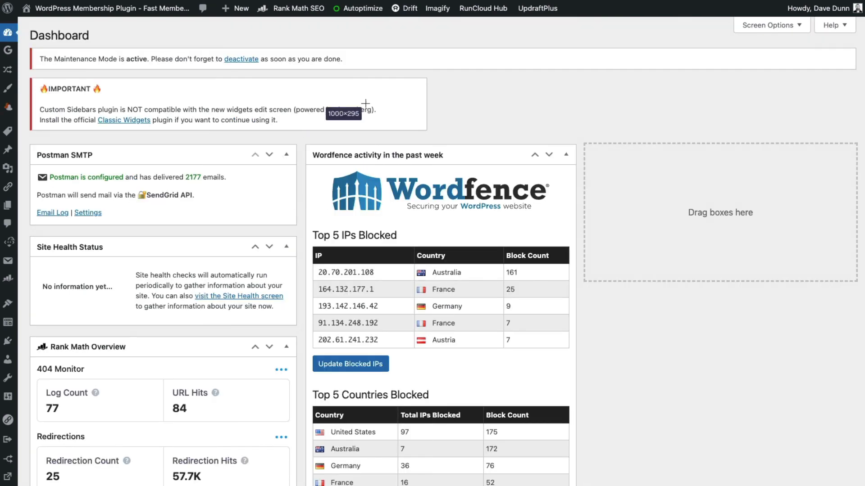
{"action": "left_click", "coordinate": [490, 91]}
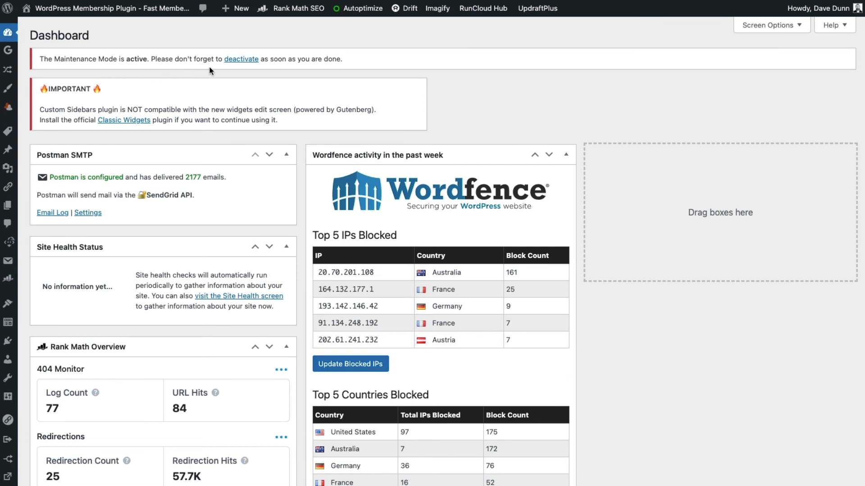
Set the WP Maintenance Mode status to Deactivated and save the settings
{"action": "left_click", "coordinate": [232, 60]}
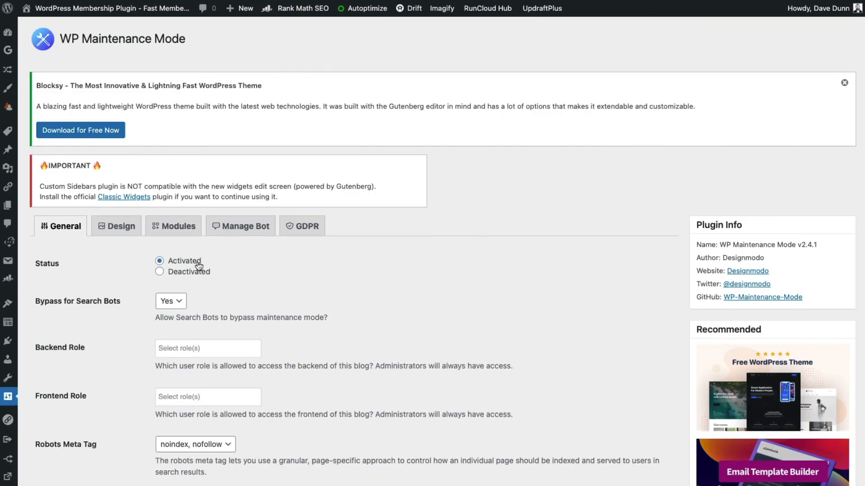
{"action": "left_click", "coordinate": [160, 271]}
{"action": "scroll", "coordinate": [135, 277], "scroll_direction": "down", "scroll_amount": 4}
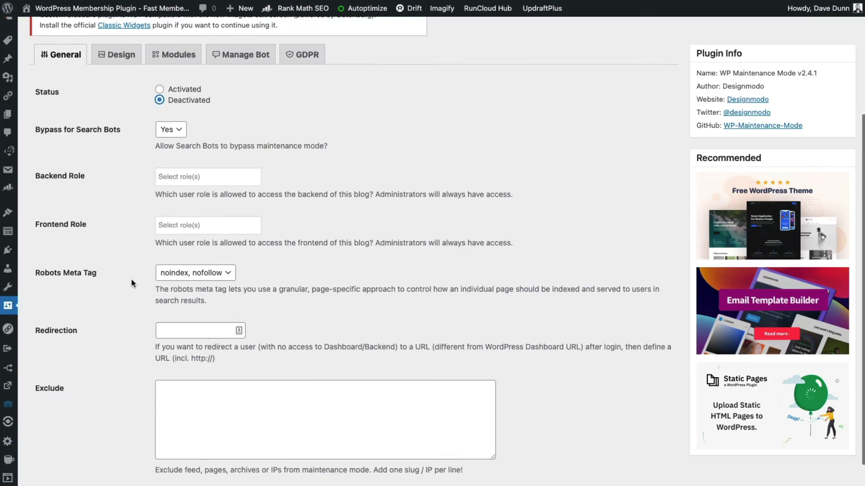
{"action": "scroll", "coordinate": [132, 279], "scroll_direction": "down", "scroll_amount": 3}
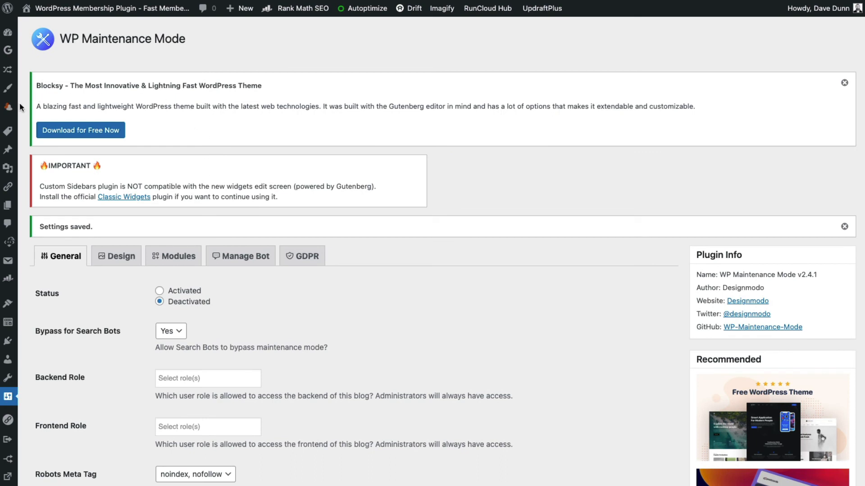
View the Fast Member products list and members list to check the existing data after the upgrade
{"action": "mouse_move", "coordinate": [9, 108]}
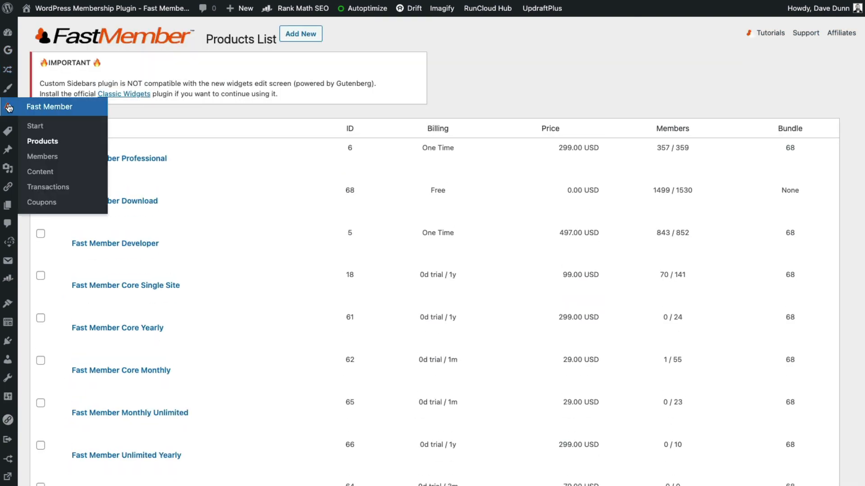
{"action": "left_click", "coordinate": [42, 156]}
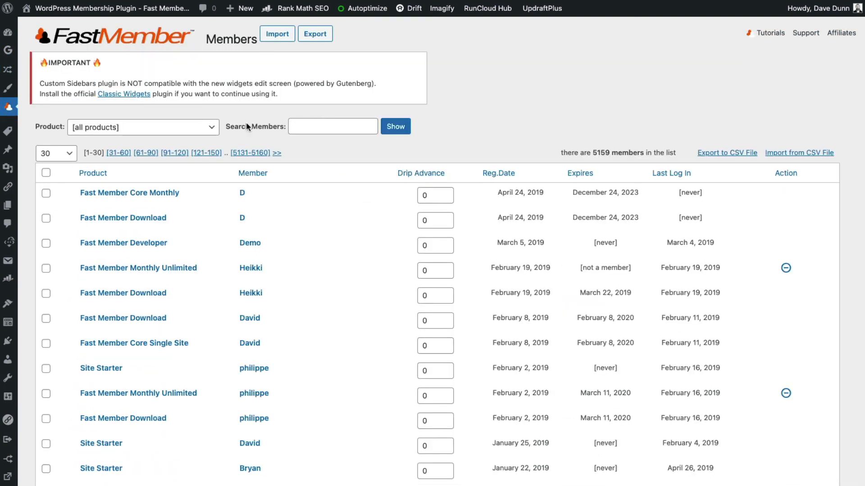